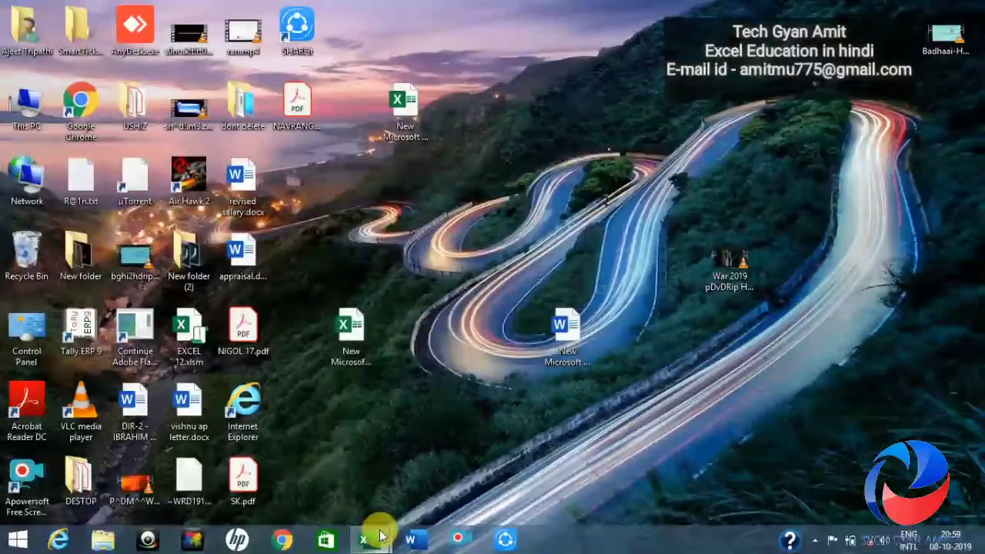
# Step: Show taskbar previews of the two open Excel workbooks, PERSONAL.XLSB and the new worksheet
pyautogui.moveTo(380, 536)
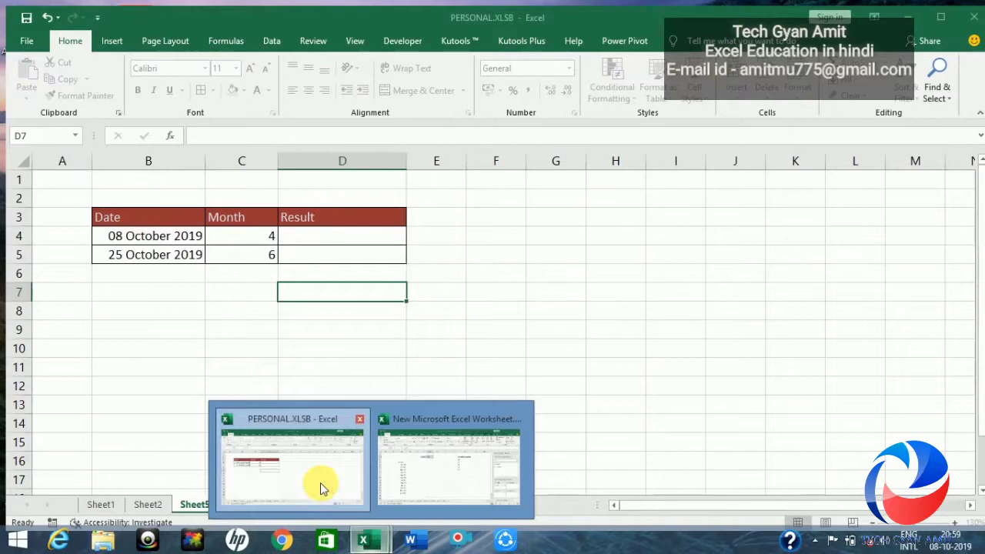
# Step: Switch to PERSONAL.XLSB's Sheet5 and select Result cell D4
pyautogui.click(321, 483)
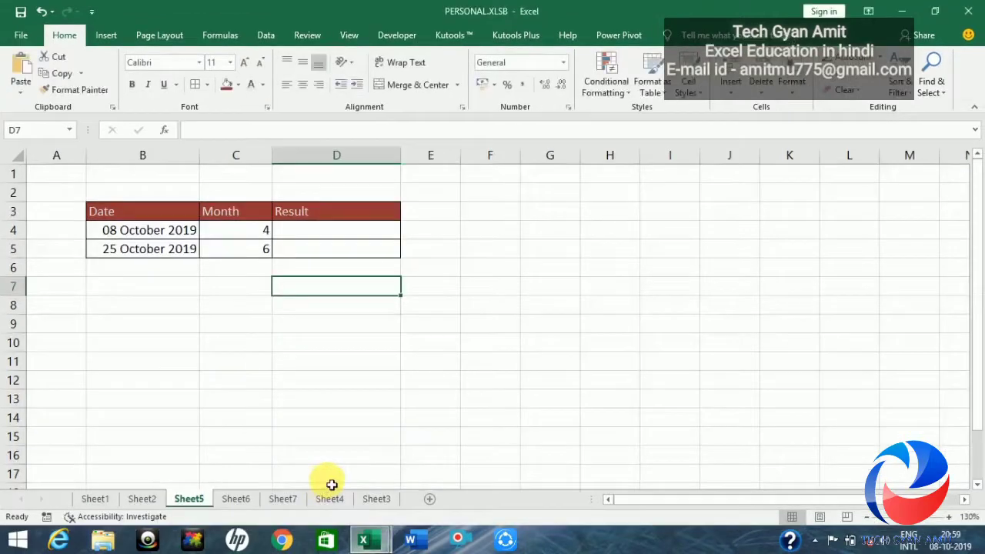
pyautogui.click(444, 383)
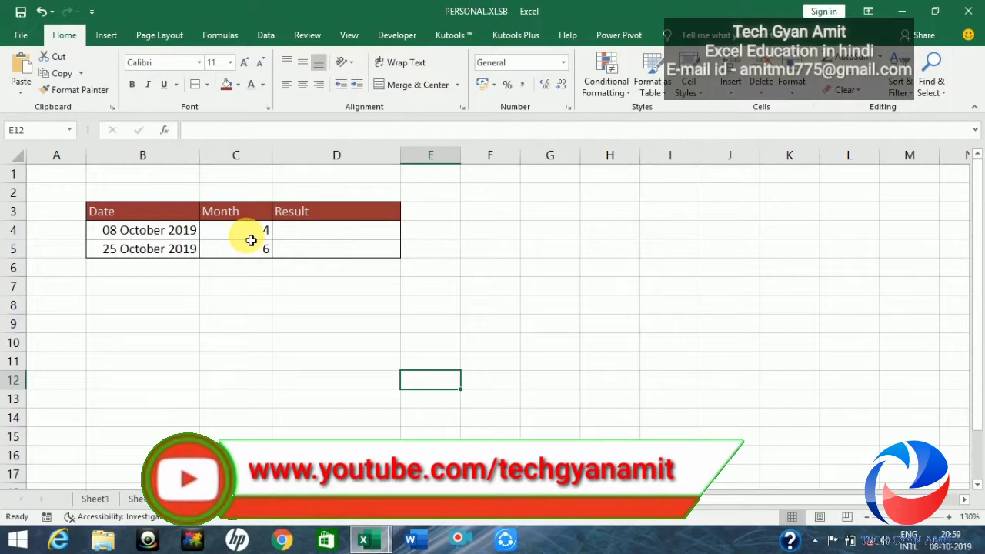
pyautogui.click(310, 239)
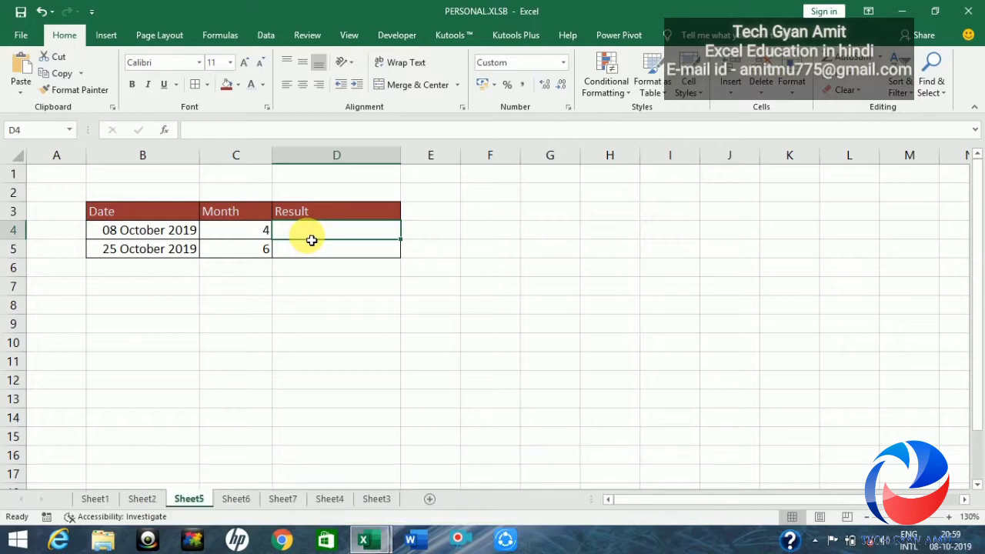
# Step: Enter =EDATE(B4,C4) in D4, giving Saturday-08-02-2020
pyautogui.write('=')
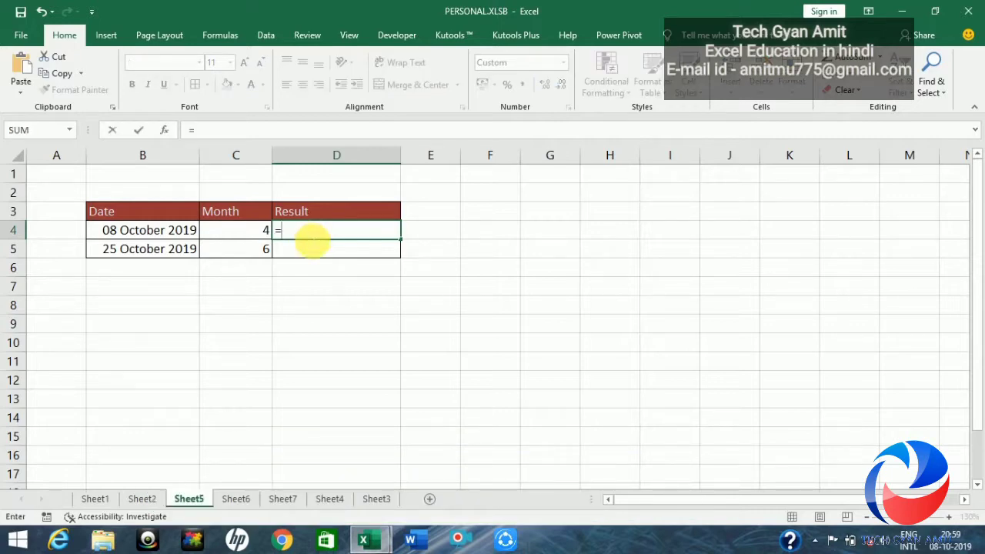
pyautogui.write('e')
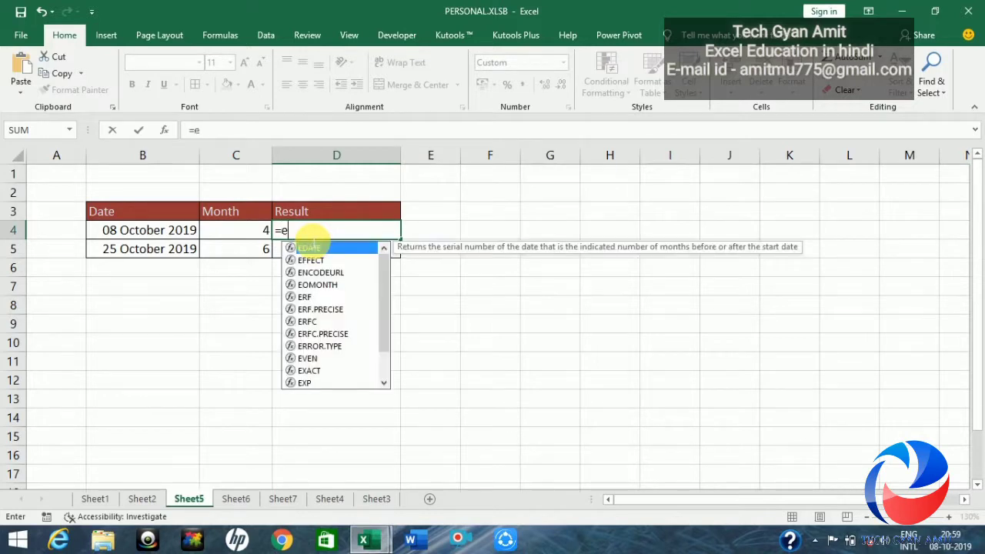
pyautogui.write('date')
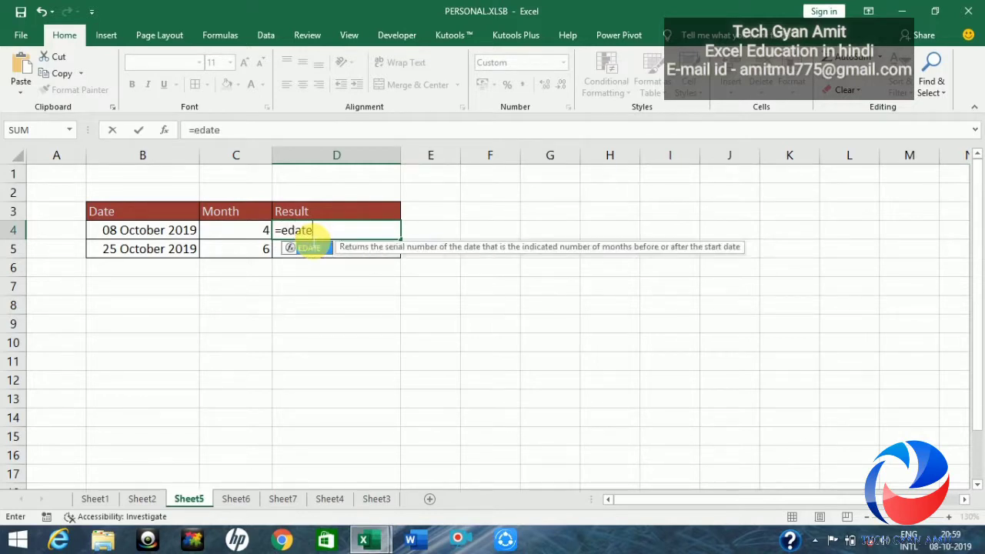
pyautogui.write('(')
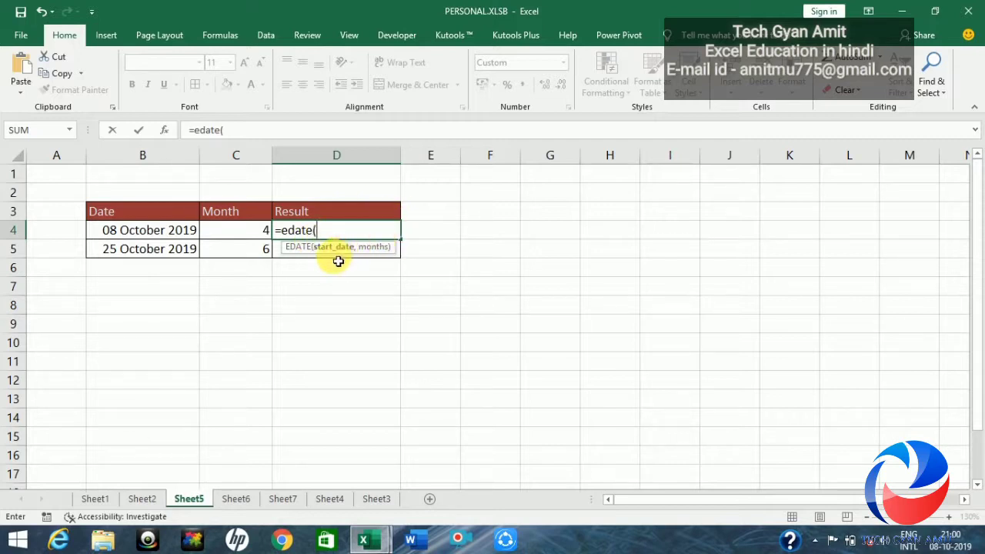
pyautogui.click(169, 238)
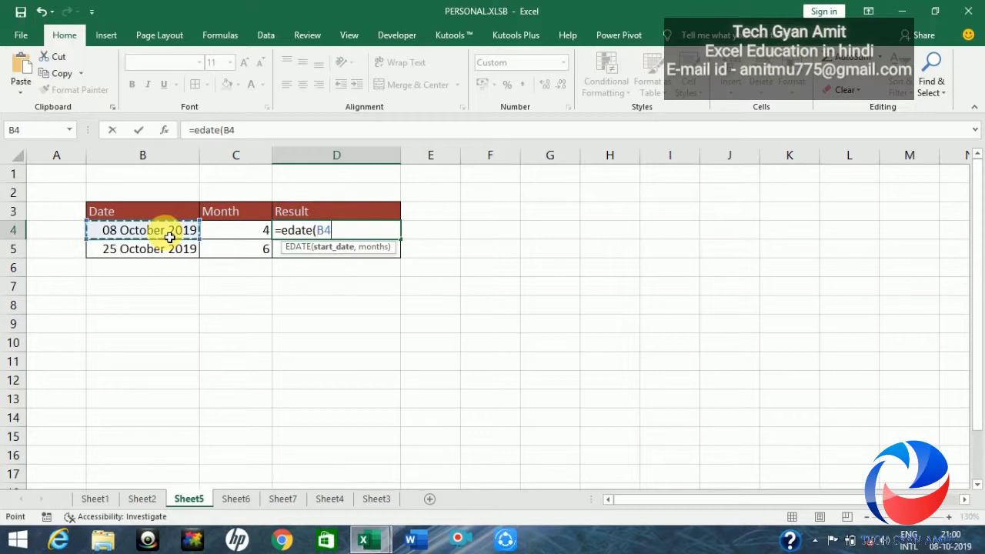
pyautogui.write(',')
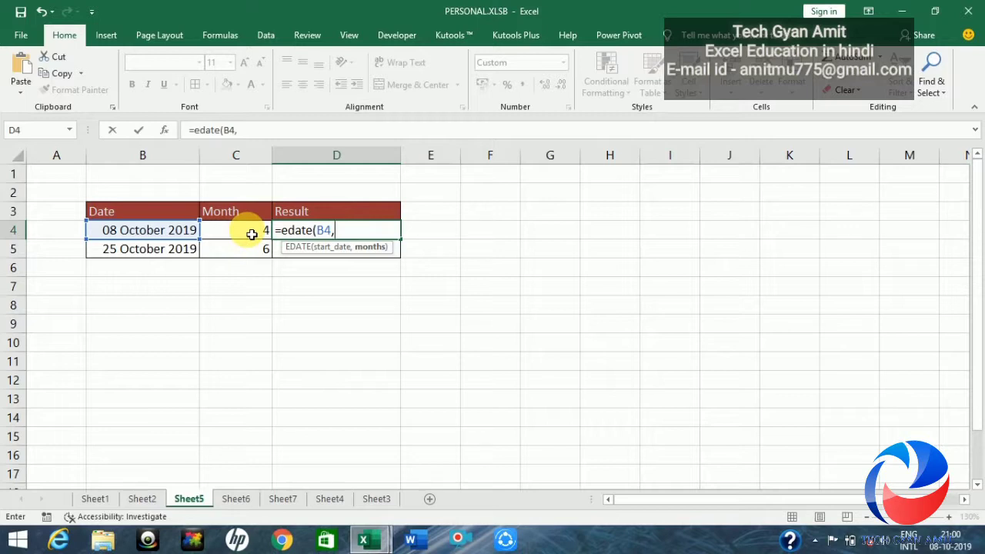
pyautogui.click(252, 234)
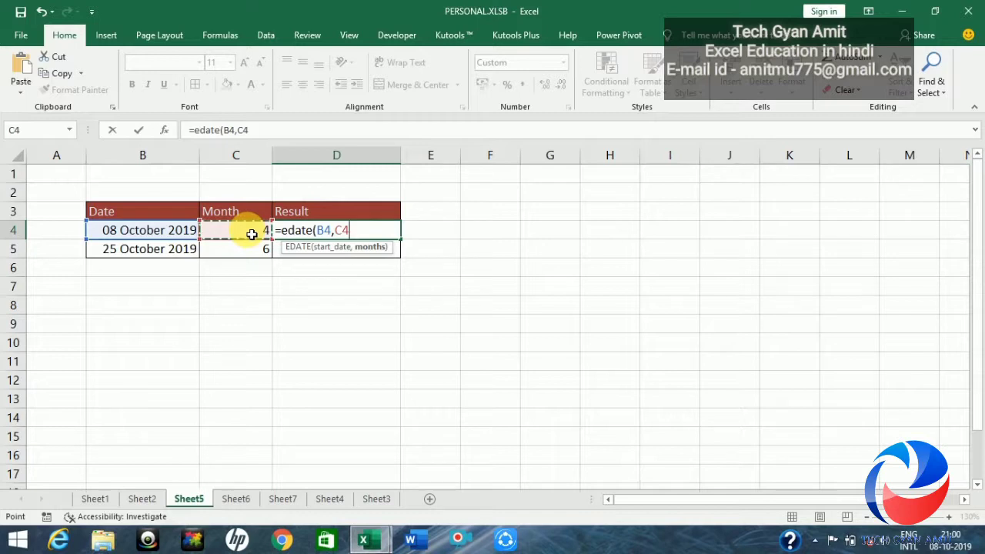
pyautogui.write(')')
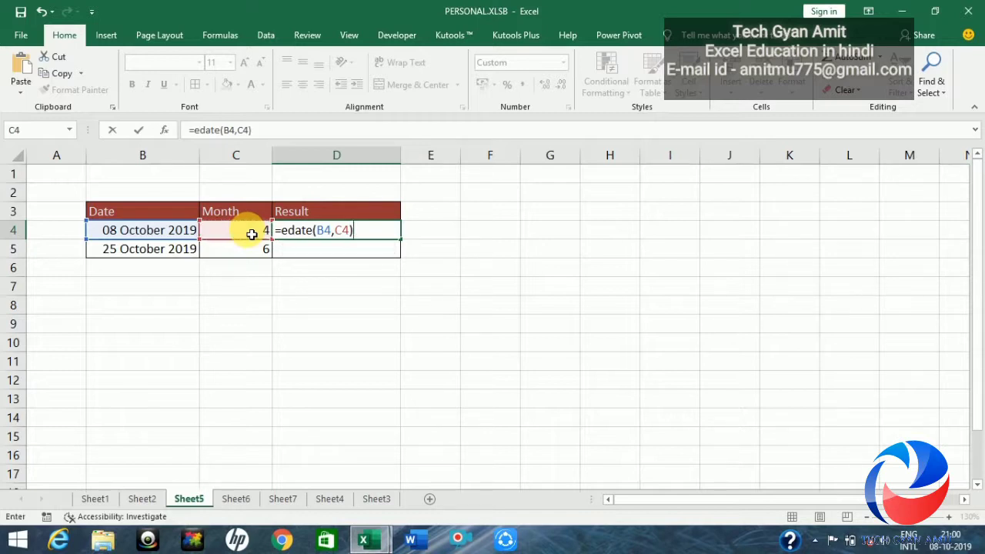
pyautogui.press('Return')
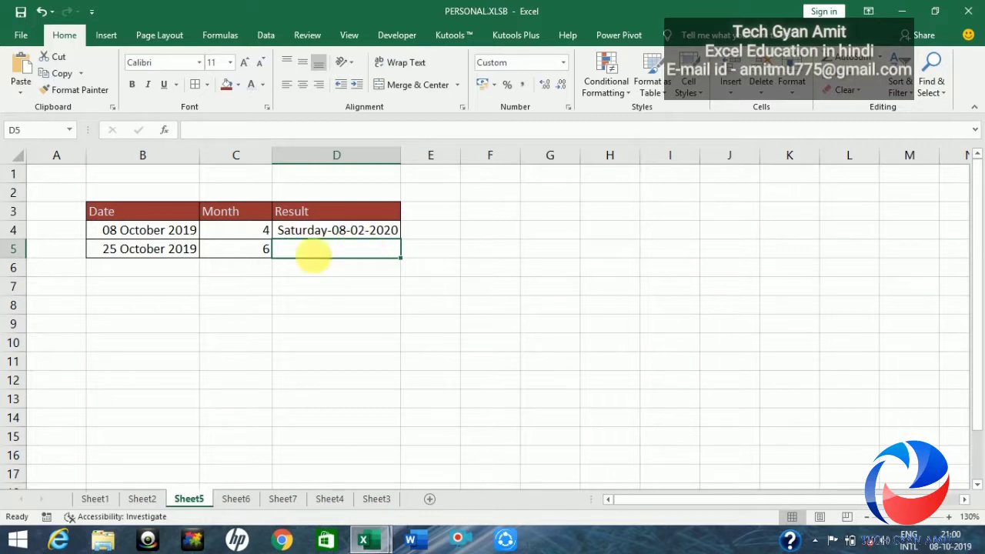
pyautogui.click(248, 251)
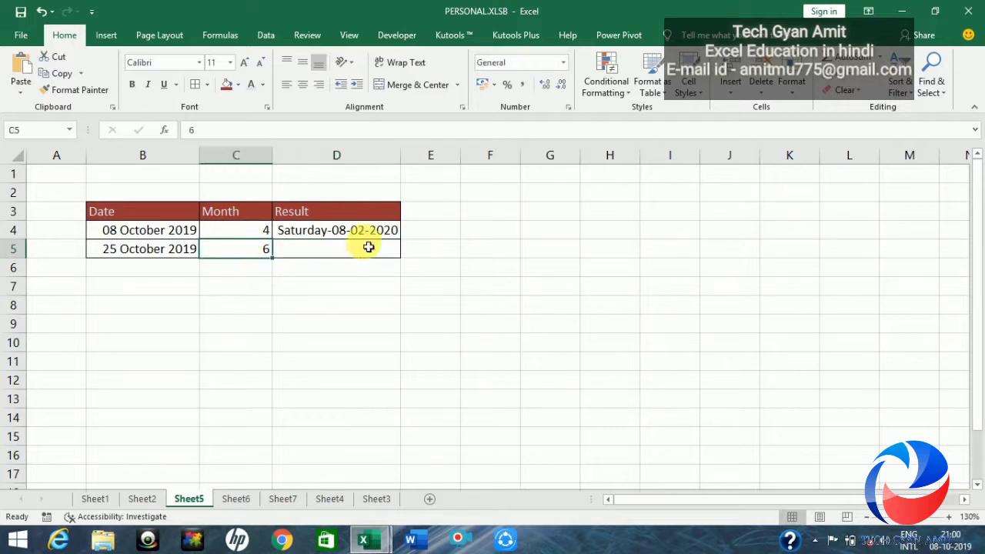
pyautogui.moveTo(260, 233)
pyautogui.mouseDown()
pyautogui.moveTo(266, 250)
pyautogui.moveTo(269, 240)
pyautogui.mouseUp()
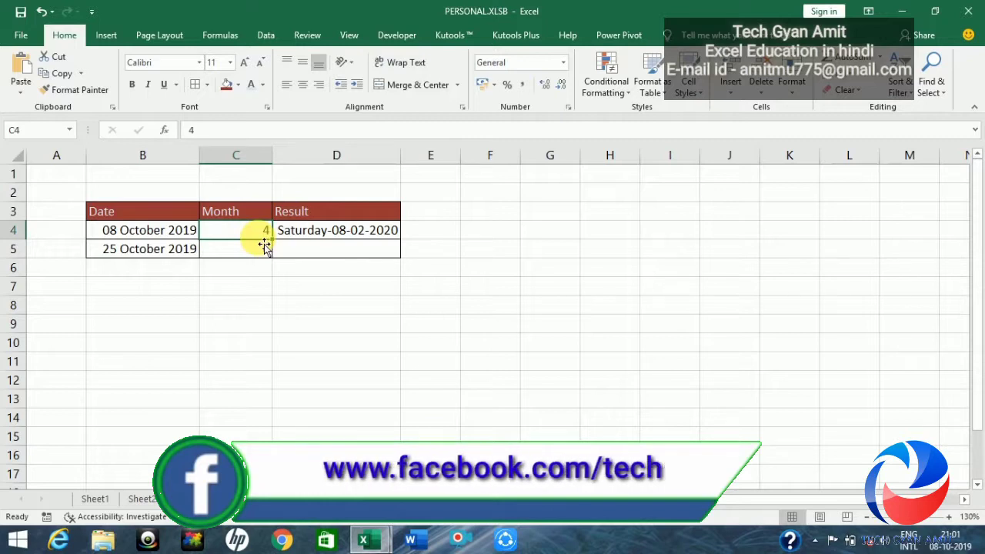
pyautogui.moveTo(264, 245); pyautogui.dragTo(256, 254)
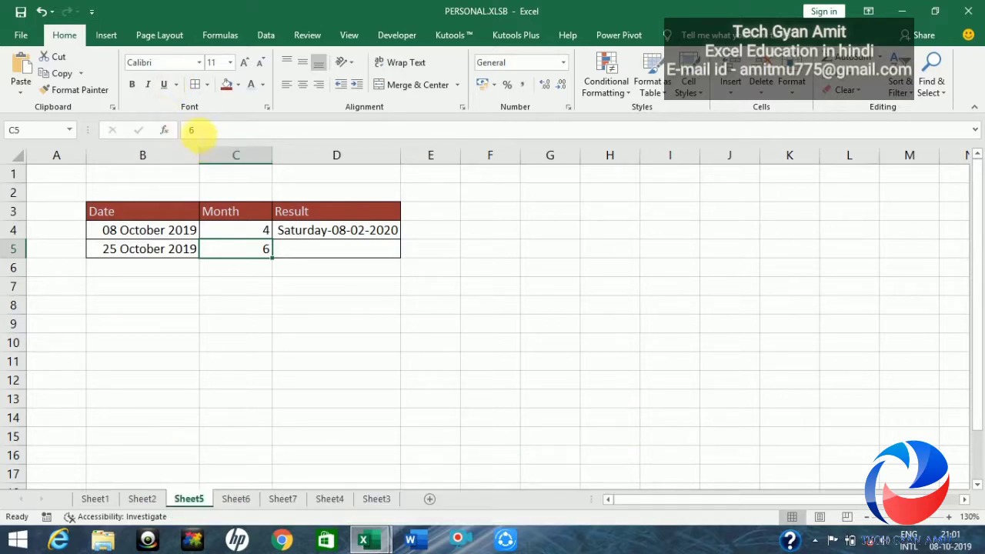
pyautogui.click(192, 130)
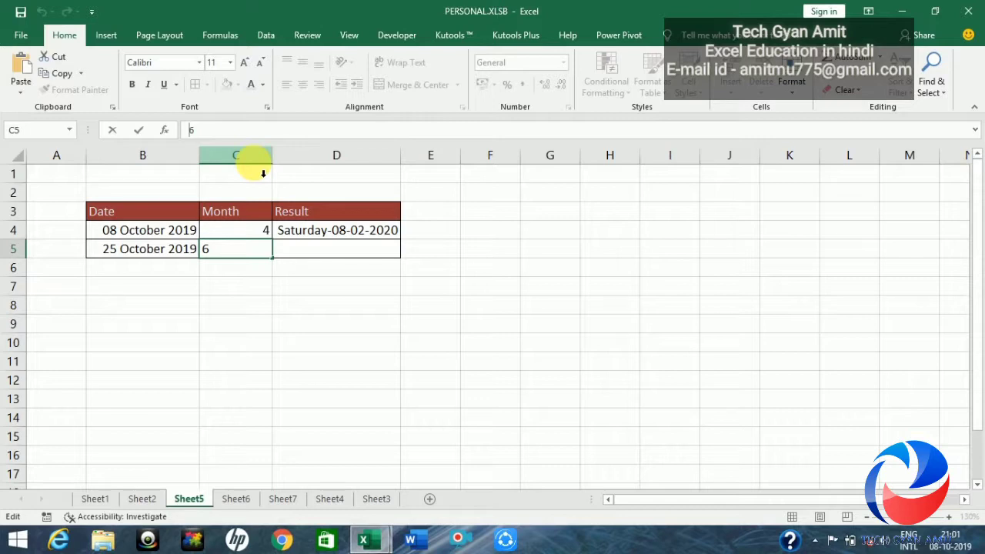
# Step: Change the month count in C5 to -6, clearing a stray D5 reference
pyautogui.write('-')
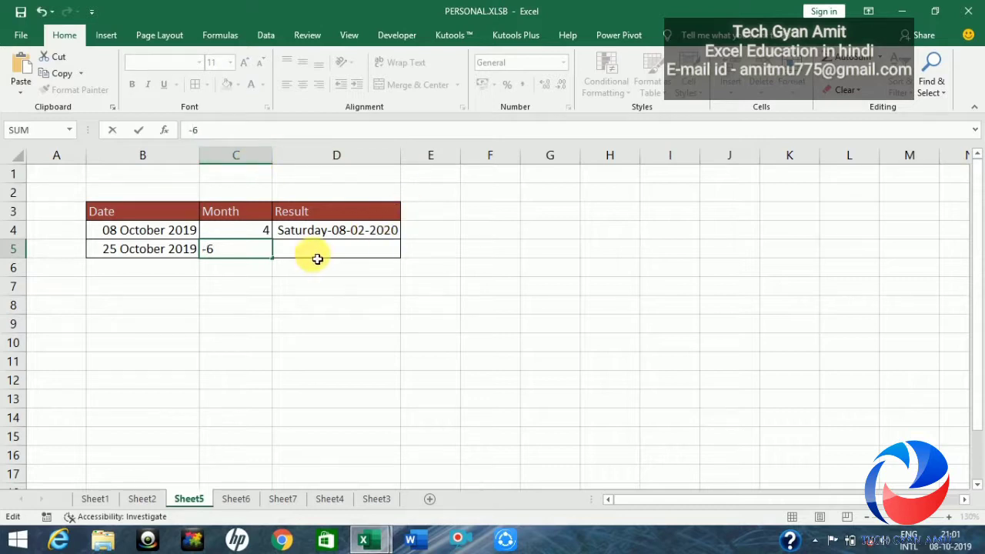
pyautogui.click(317, 259)
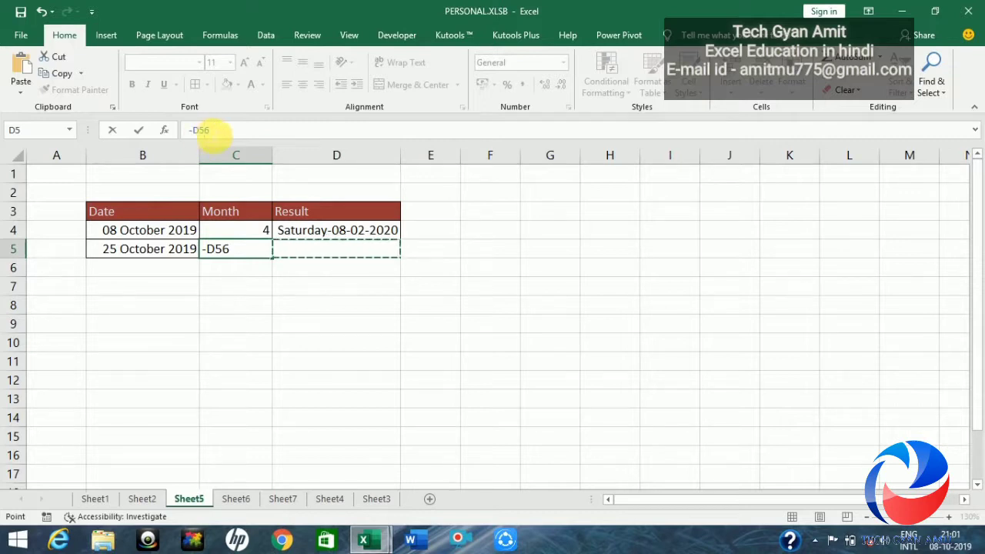
pyautogui.press('BackSpace')
pyautogui.press('BackSpace')
pyautogui.press('BackSpace')
pyautogui.write('6')
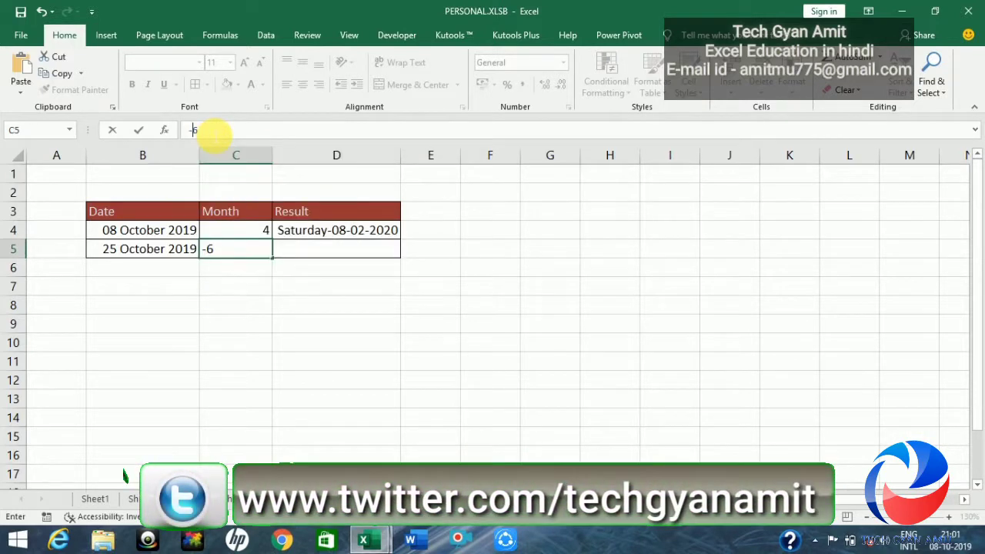
pyautogui.press('Return')
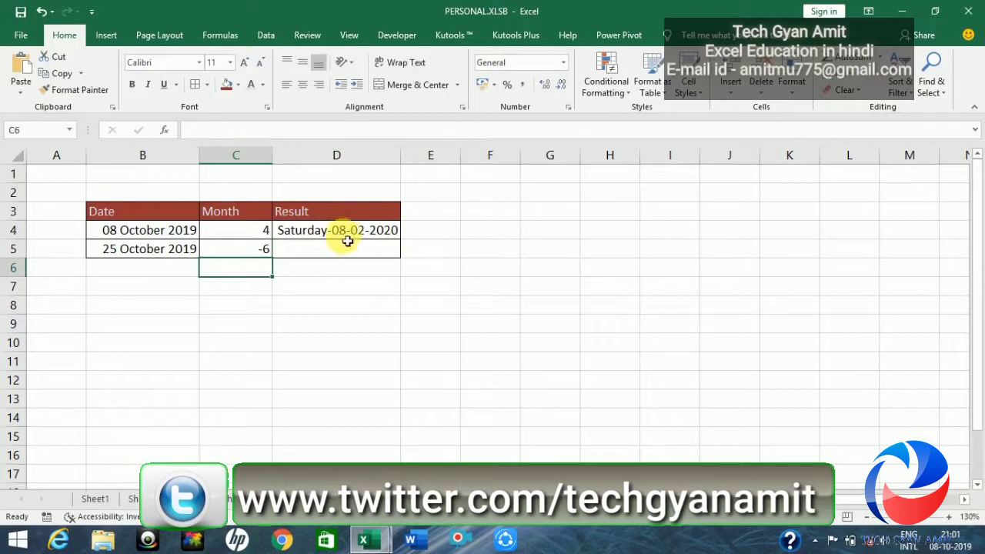
pyautogui.click(334, 251)
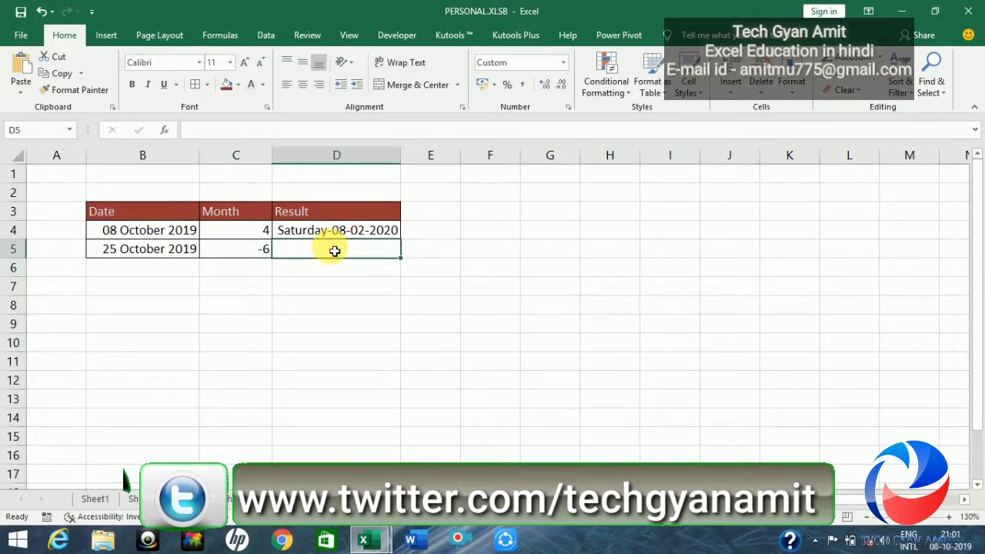
# Step: Enter =EDATE(B5,C5) in D5, correcting the misspelled function name, giving Thursday-25-04-2019
pyautogui.write('=edtae')
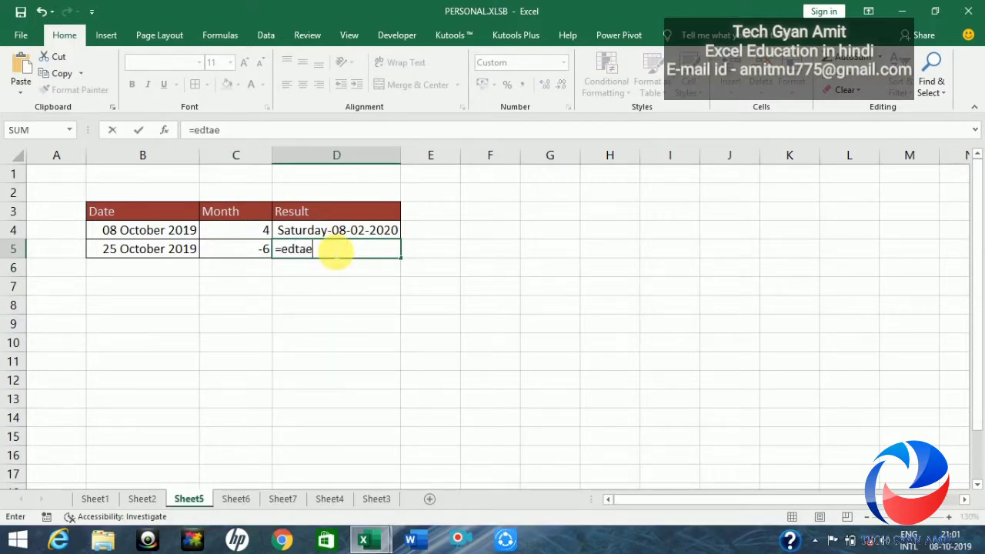
pyautogui.press('BackSpace')
pyautogui.press('BackSpace')
pyautogui.press('BackSpace')
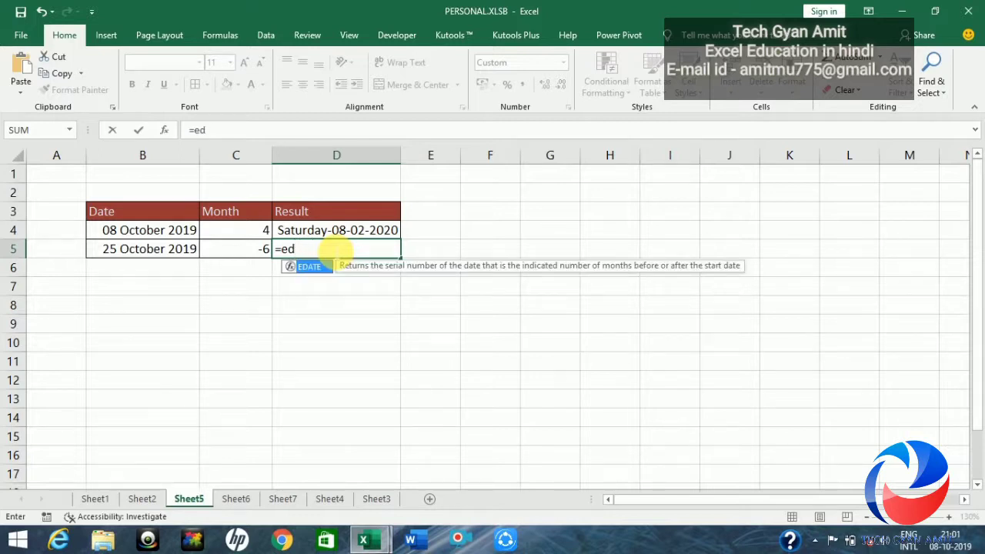
pyautogui.press('Tab')
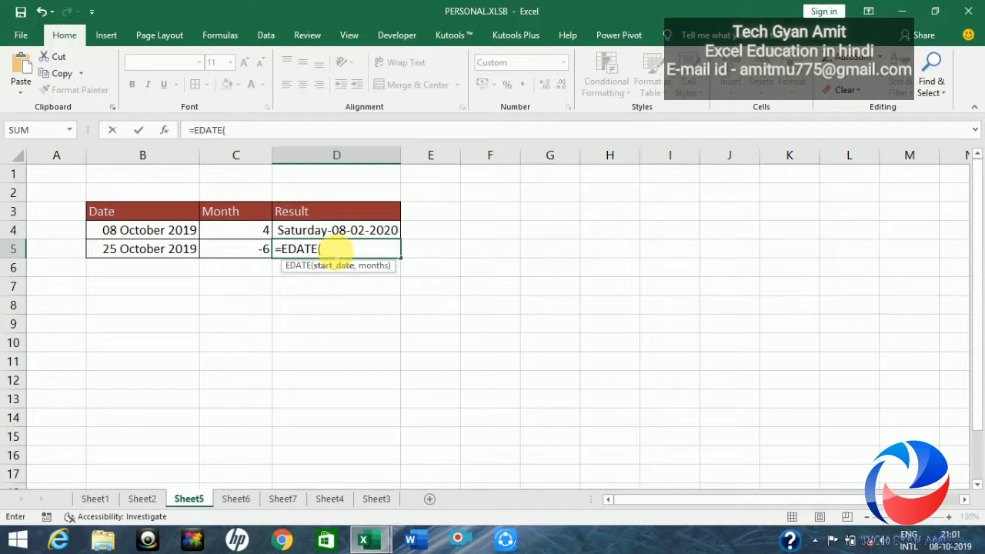
pyautogui.click(167, 256)
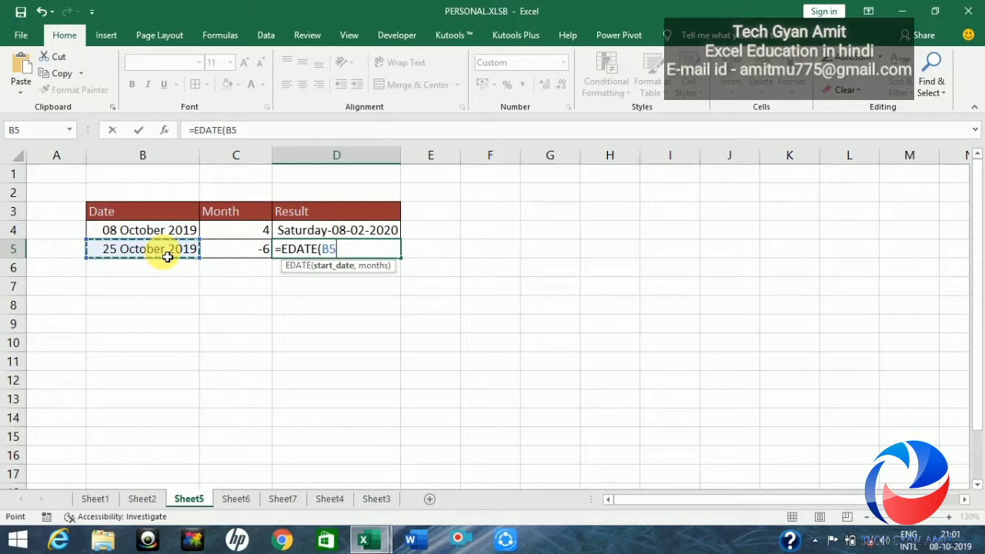
pyautogui.write(',')
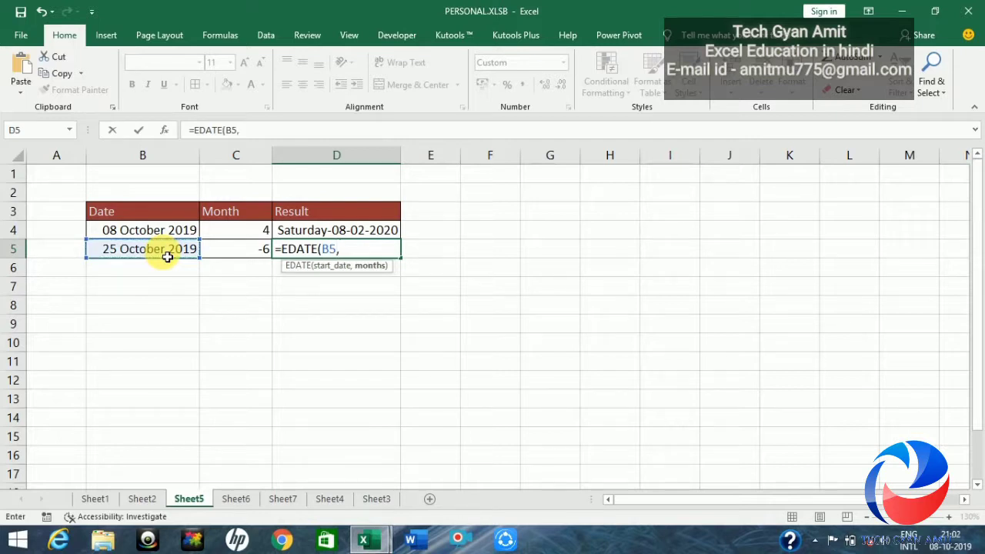
pyautogui.click(238, 256)
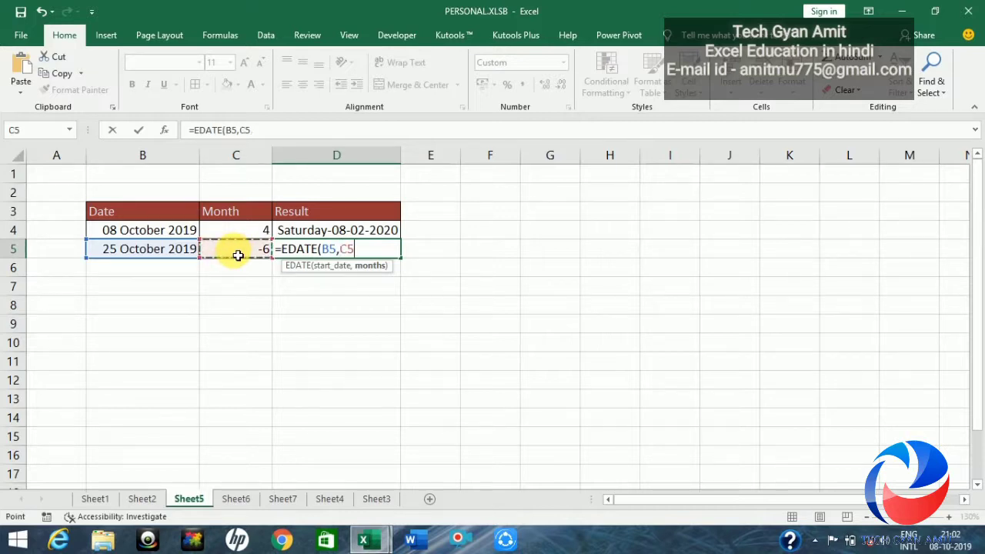
pyautogui.write(')')
pyautogui.press('Return')
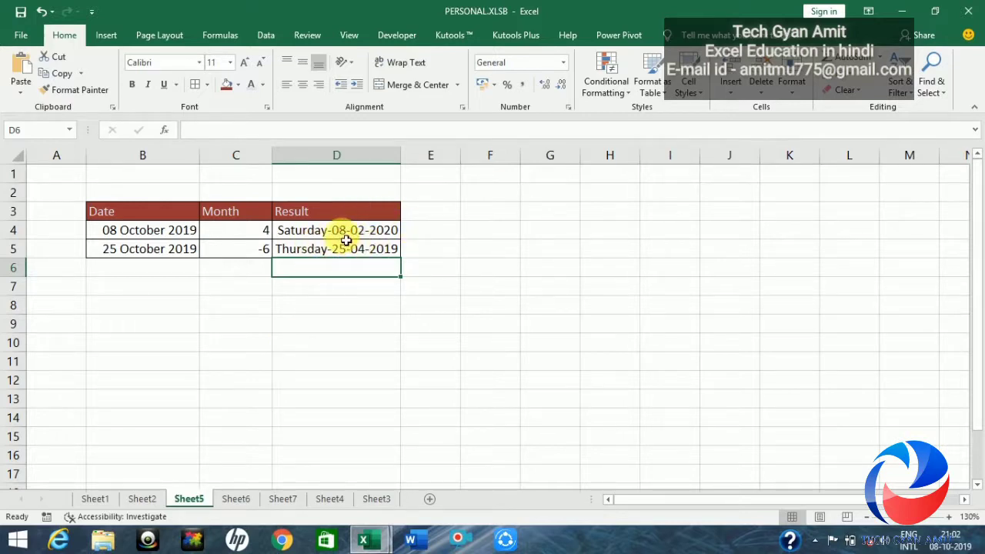
# Step: Select Result cell D5 and show the Number Format list on the Home tab
pyautogui.click(344, 229)
pyautogui.hotkey('shift', 'Down')
pyautogui.click(341, 251)
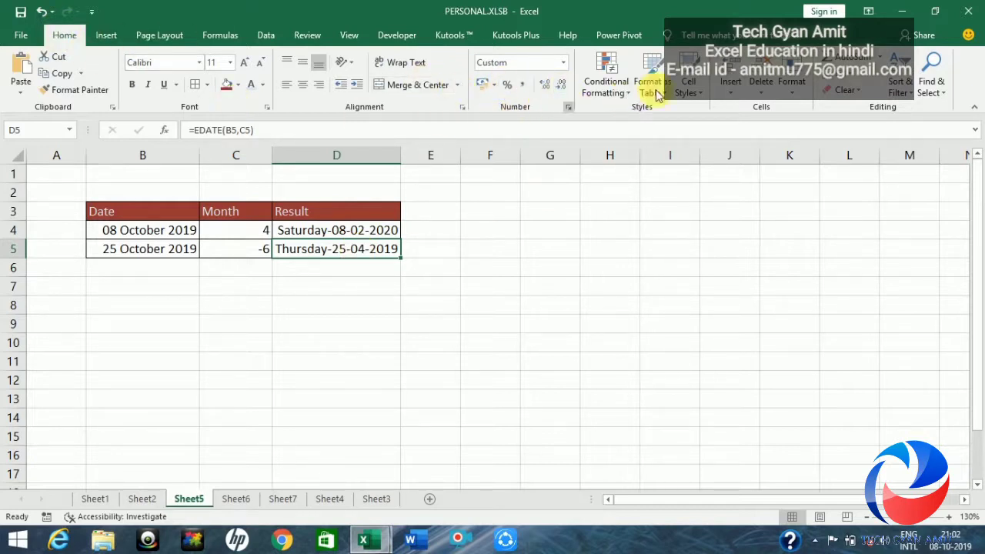
pyautogui.click(564, 64)
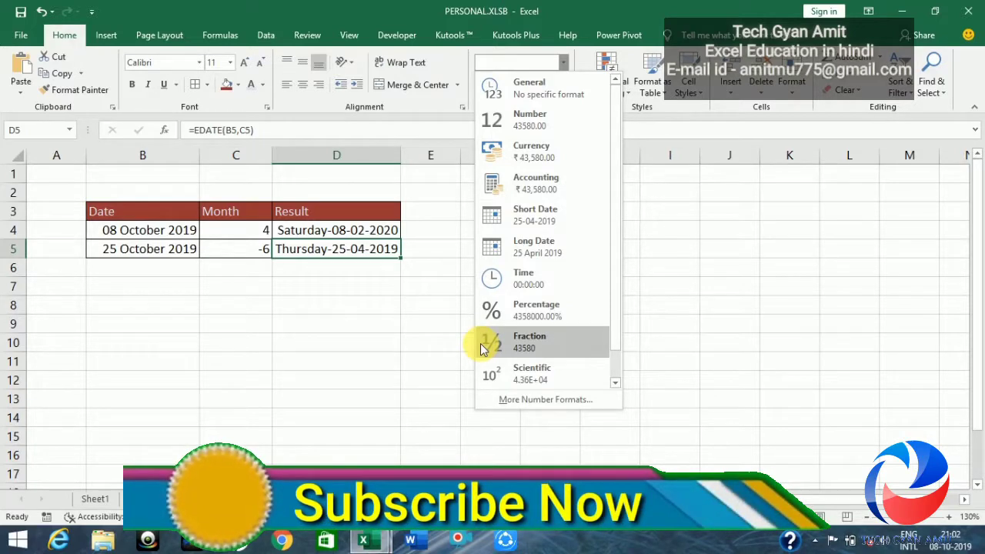
# Step: Apply the custom dddd-dd-mm-yyyy format to D5 via More Number Formats
pyautogui.click(569, 402)
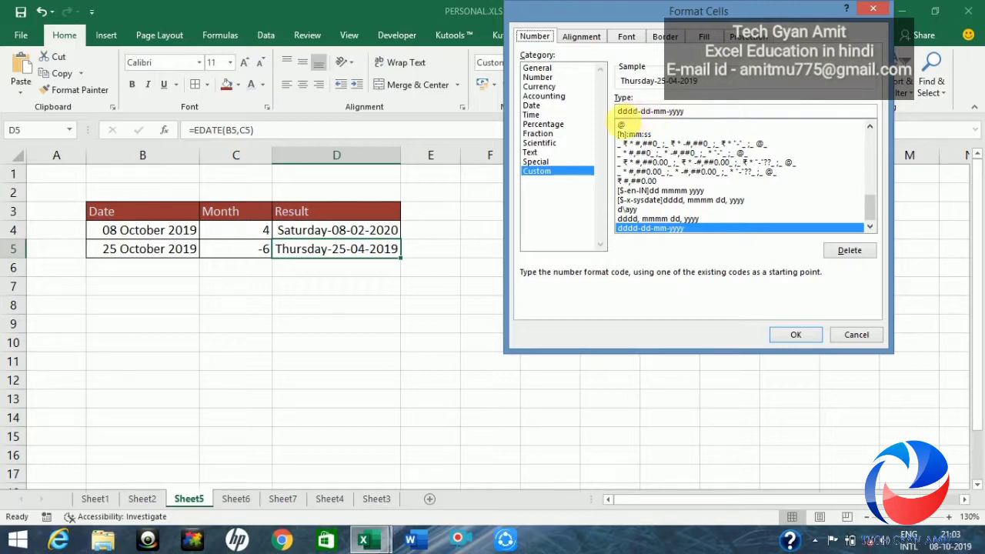
pyautogui.click(791, 336)
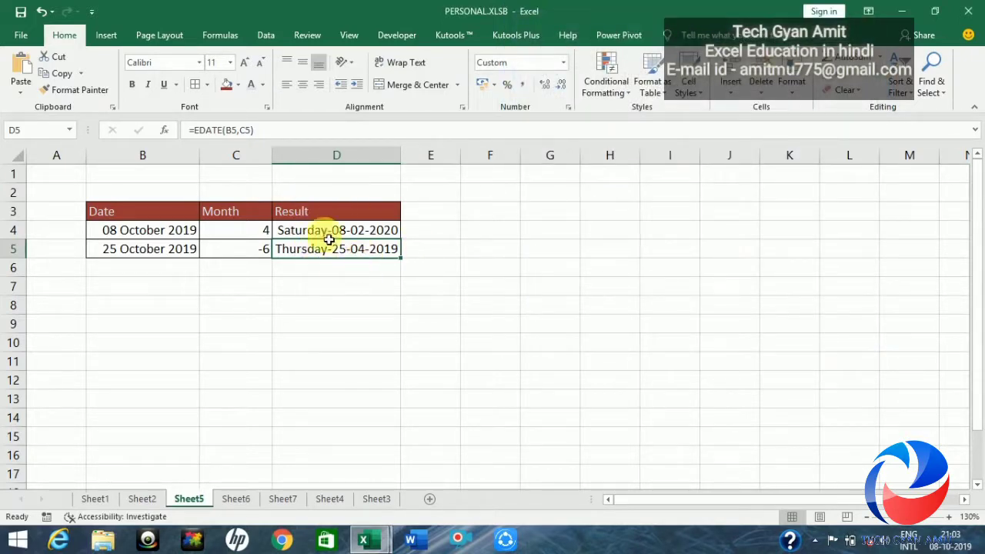